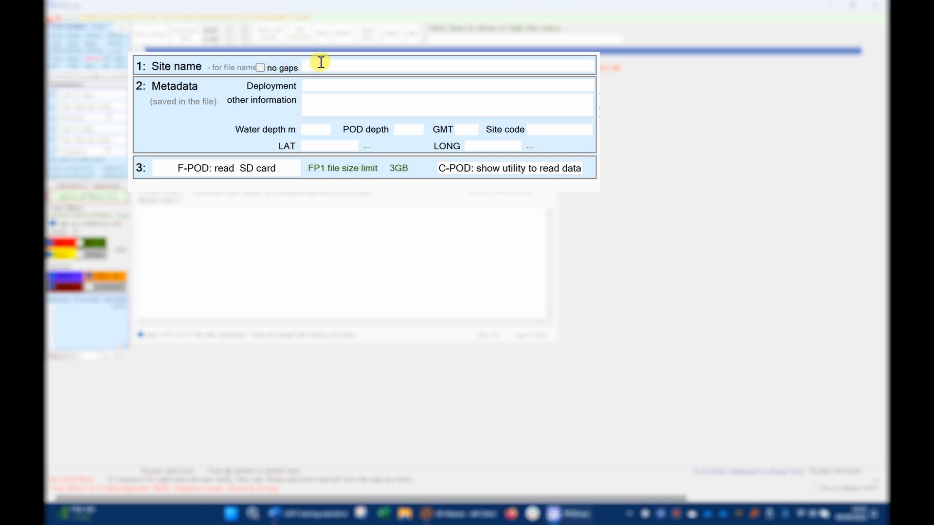
# - Enter the site name "joe test", deployment "fal river" and other information "acoustic release"
pyautogui.write('joe t')
pyautogui.write('fal river')
pyautogui.click(342, 104)
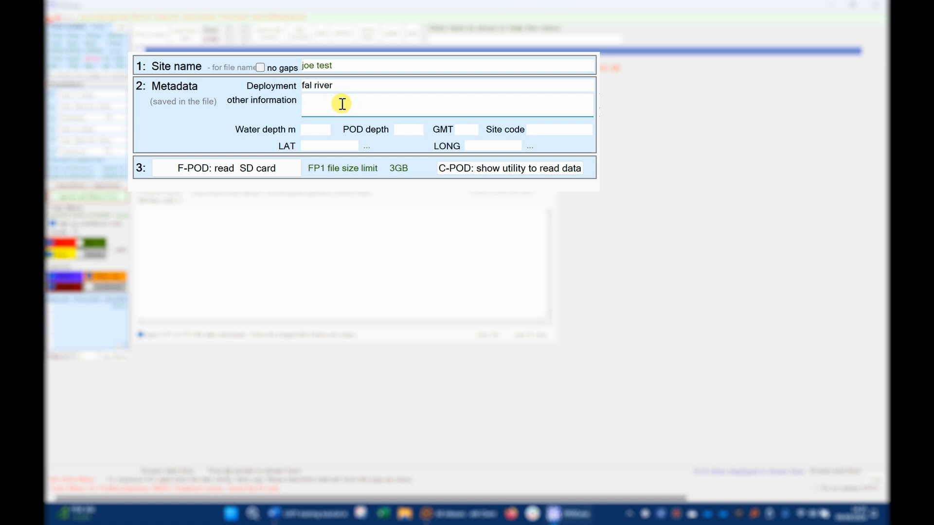
pyautogui.write('acoustic release')
# - Set water depth to 10 m, POD depth to 9, LAT to 50 and LONG to 005
pyautogui.click(314, 127)
pyautogui.write('10')
pyautogui.click(414, 128)
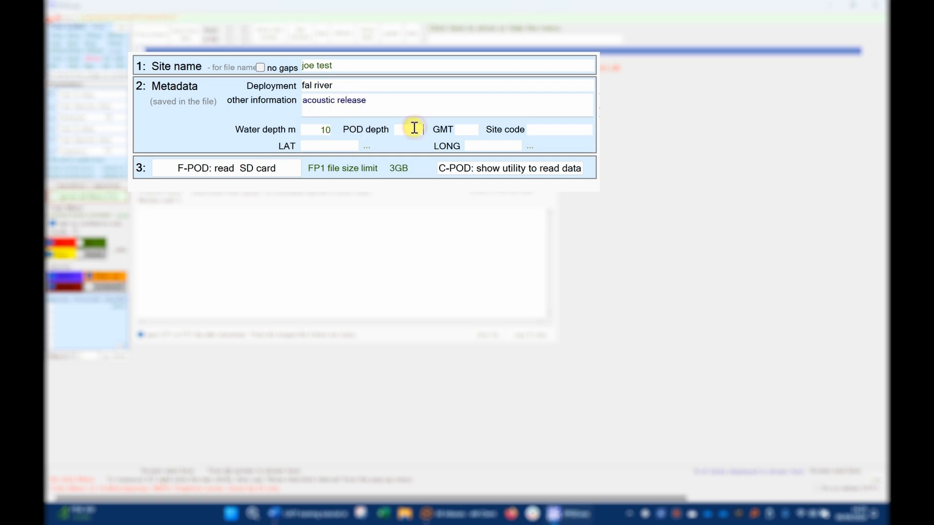
pyautogui.write('9')
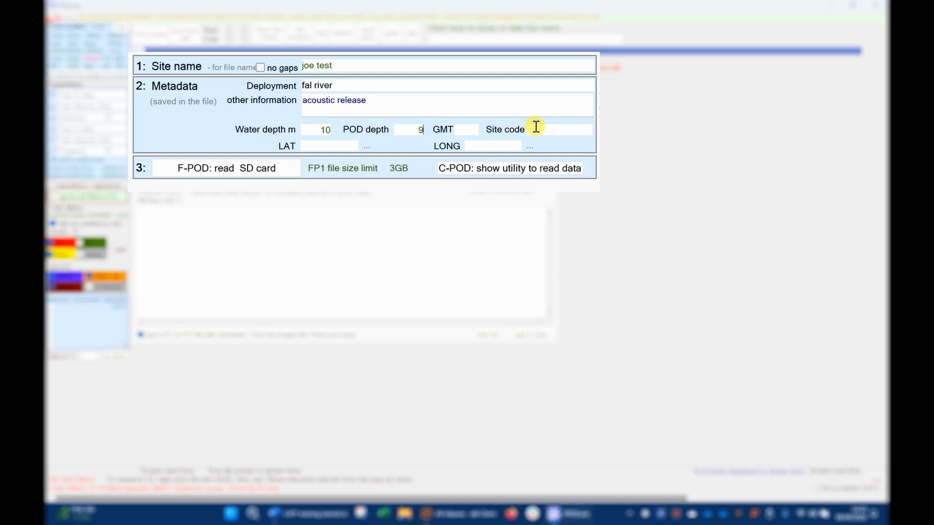
pyautogui.click(330, 145)
pyautogui.write('50')
pyautogui.click(478, 146)
pyautogui.write('005')
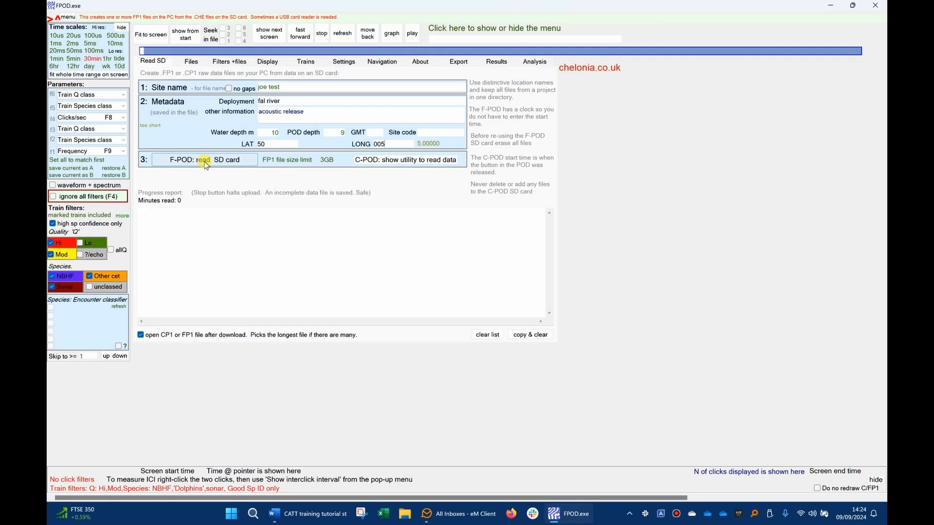
# - Read the SD card by opening 0FPOD000 and saving the data as an FP1 file on the Desktop
pyautogui.click(228, 162)
pyautogui.doubleClick(226, 103)
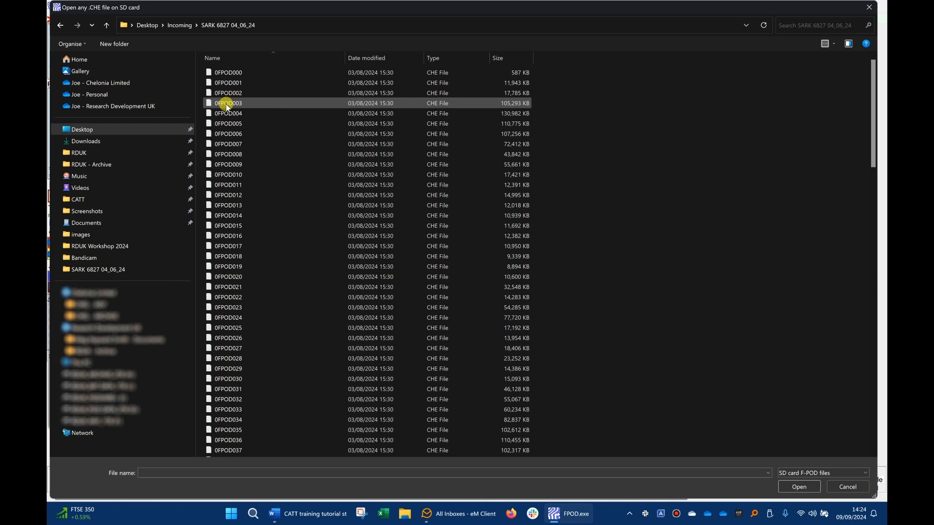
pyautogui.click(257, 72)
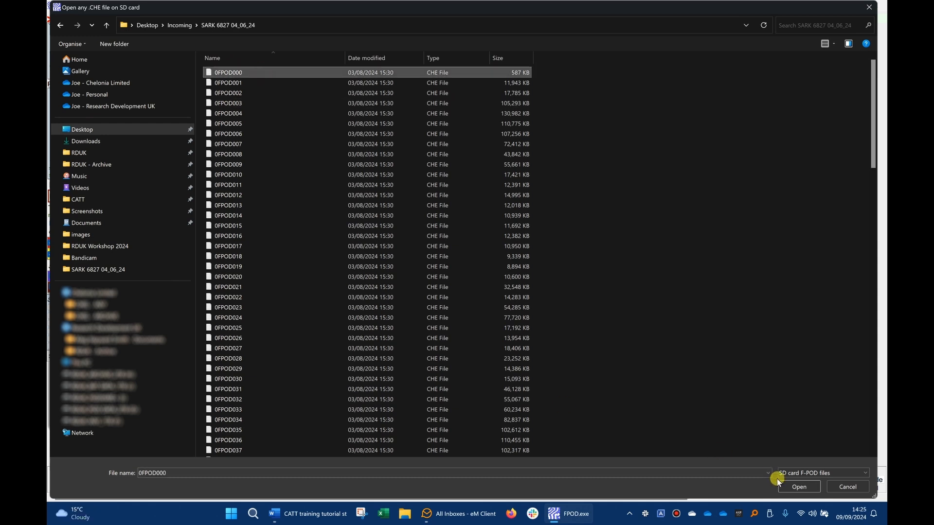
pyautogui.click(799, 487)
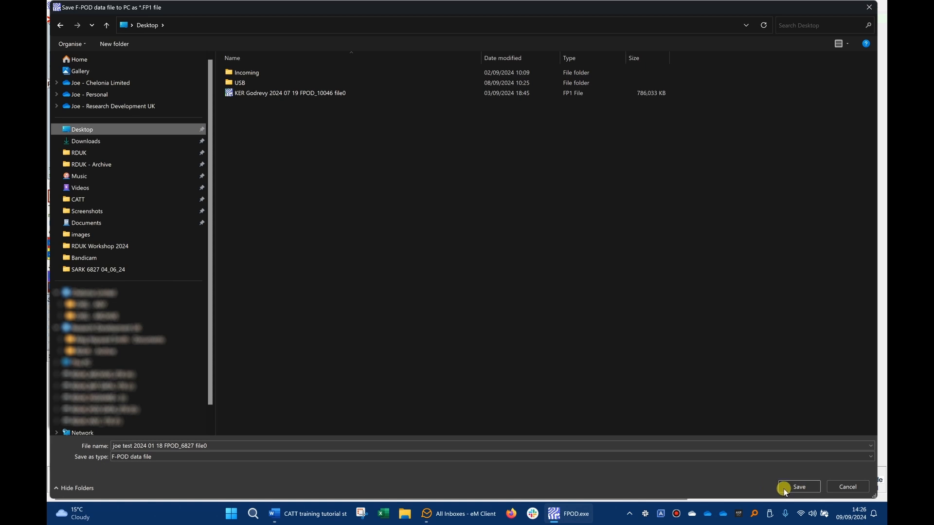
pyautogui.click(799, 487)
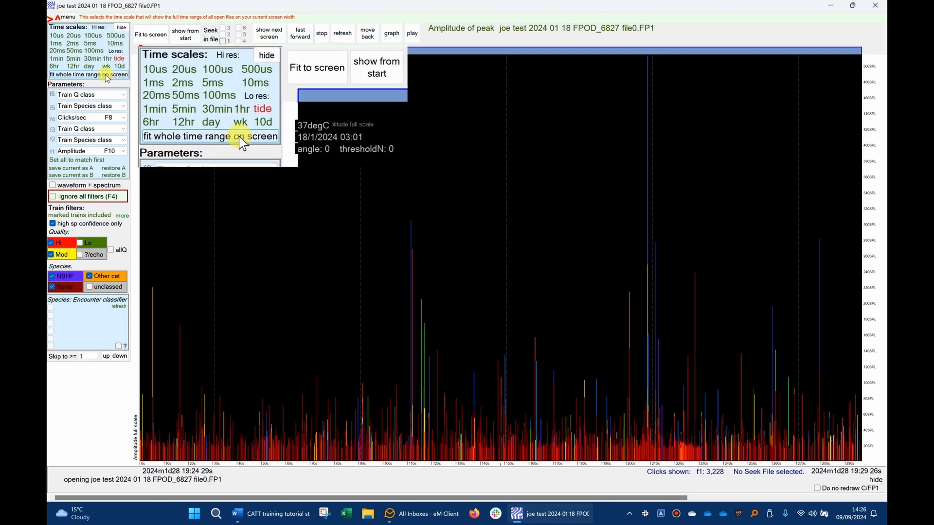
# - Show the frequency display and set a time selection from 19/1/2024 12:25 to 7/4/2024 22:44
pyautogui.press('F9')
pyautogui.rightClick(356, 85)
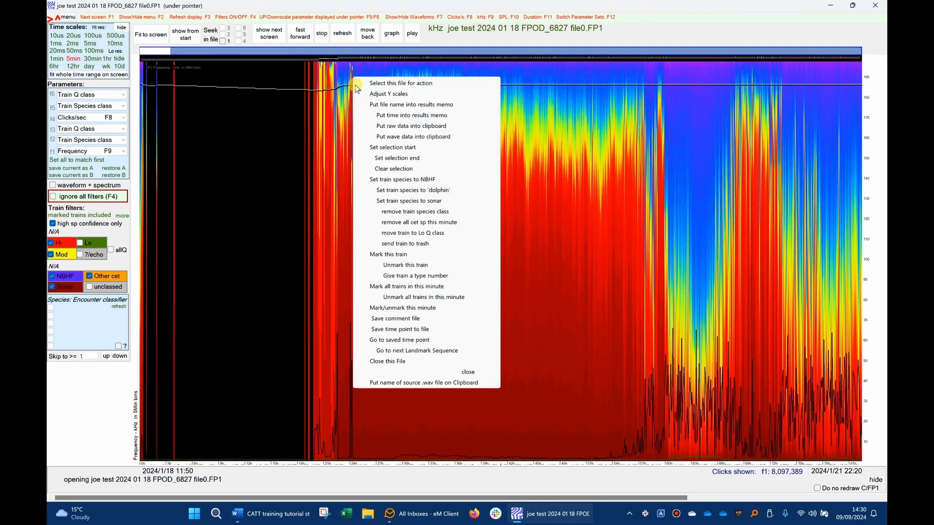
pyautogui.click(391, 148)
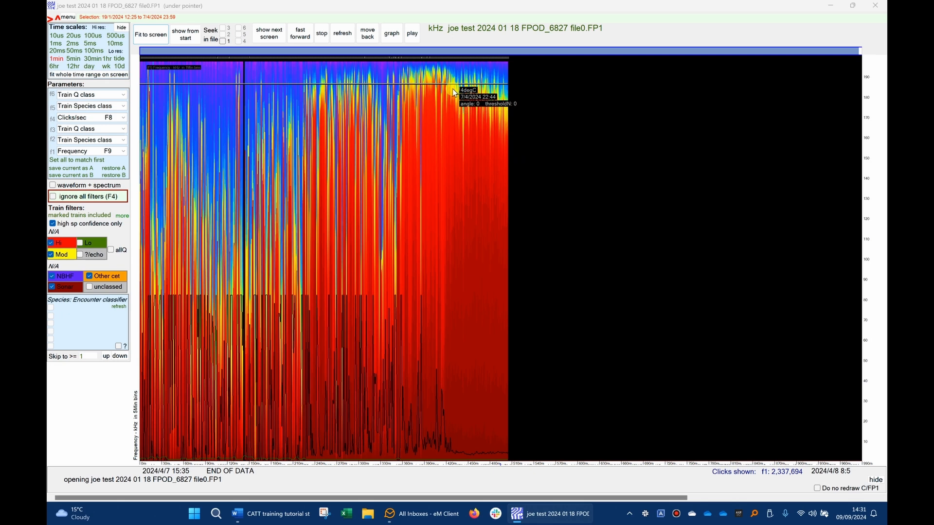
pyautogui.rightClick(453, 84)
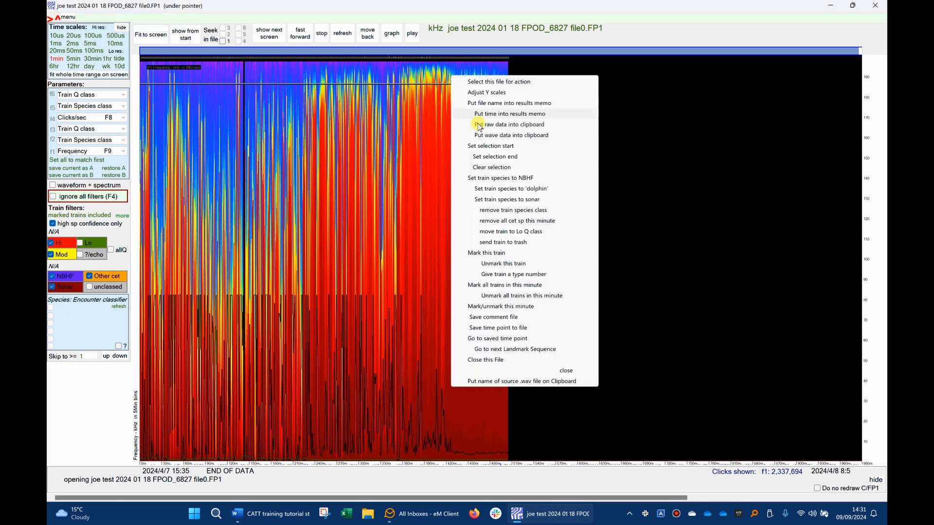
pyautogui.click(497, 157)
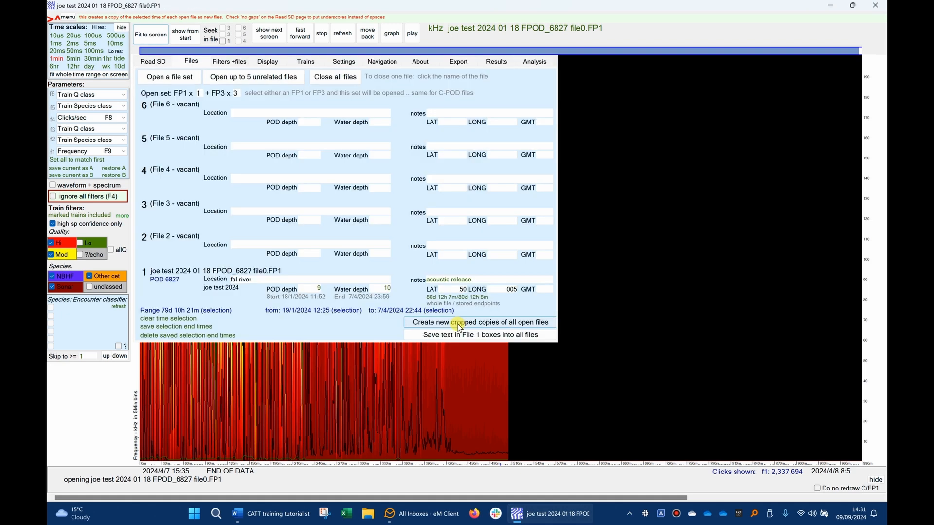
# - Create new cropped copies of all open files from the selection and acknowledge the message
pyautogui.click(458, 323)
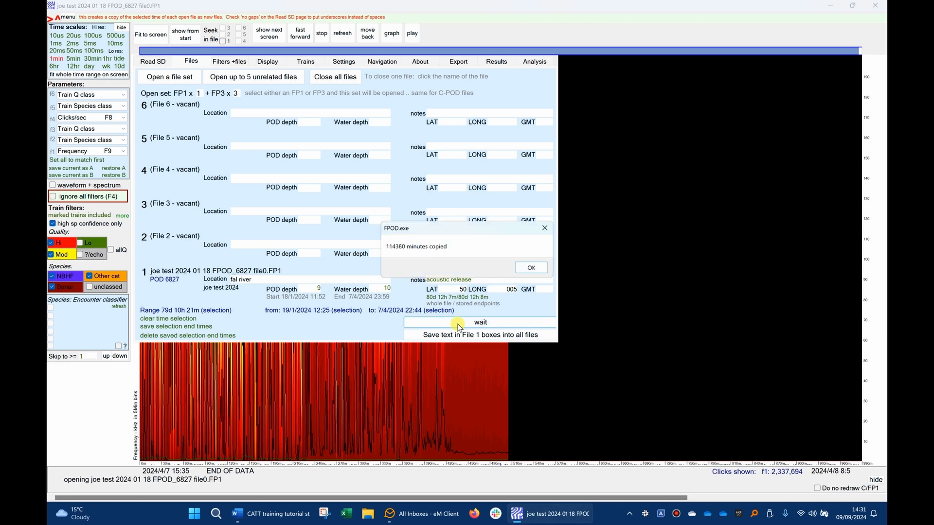
pyautogui.click(531, 268)
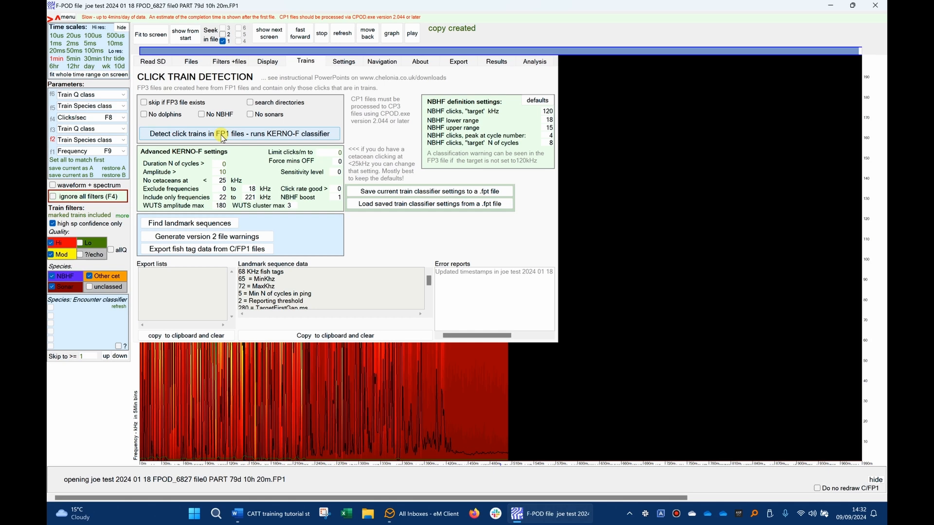
# - Run KERNO-F click train detection on the cropped "PART 79d 10h 20m" FP1 file
pyautogui.click(221, 134)
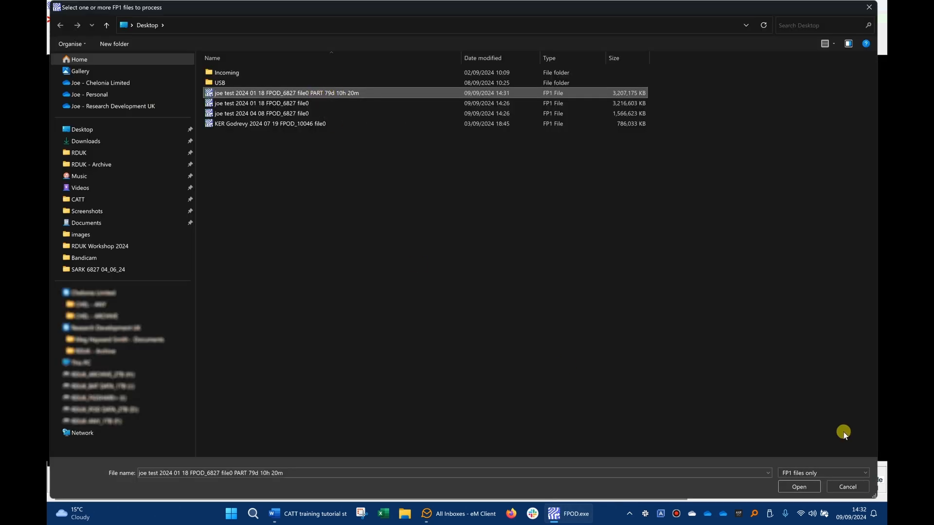
pyautogui.click(799, 487)
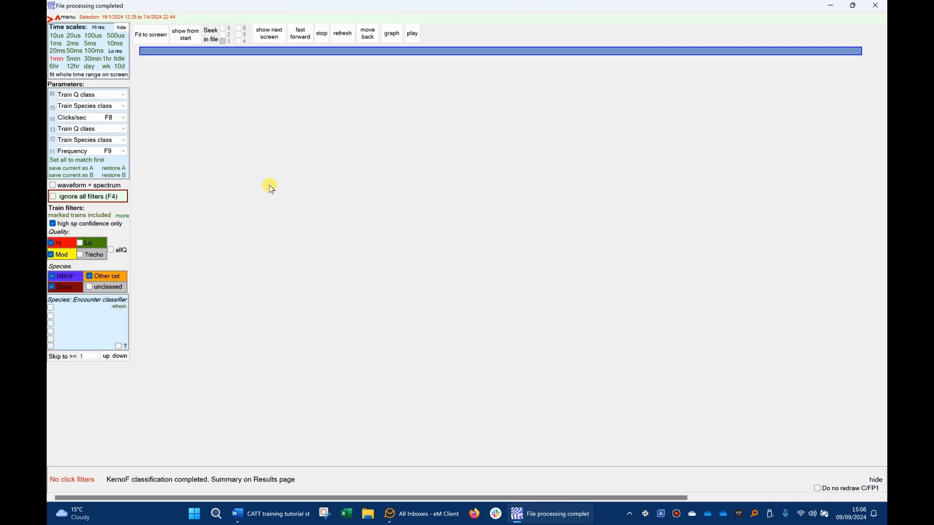
# - Open a file set containing the cropped PART 79d 10h 20m FP1 and FP3 files
pyautogui.click(192, 62)
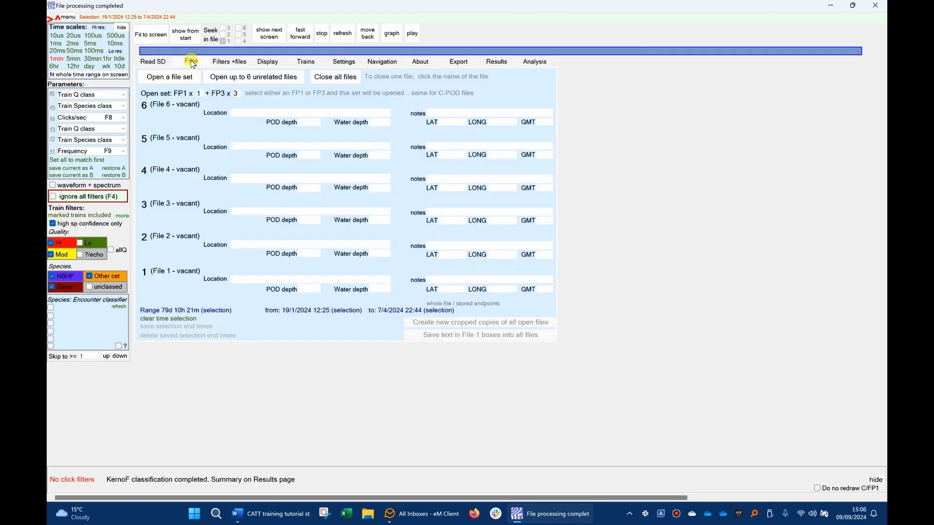
pyautogui.click(169, 79)
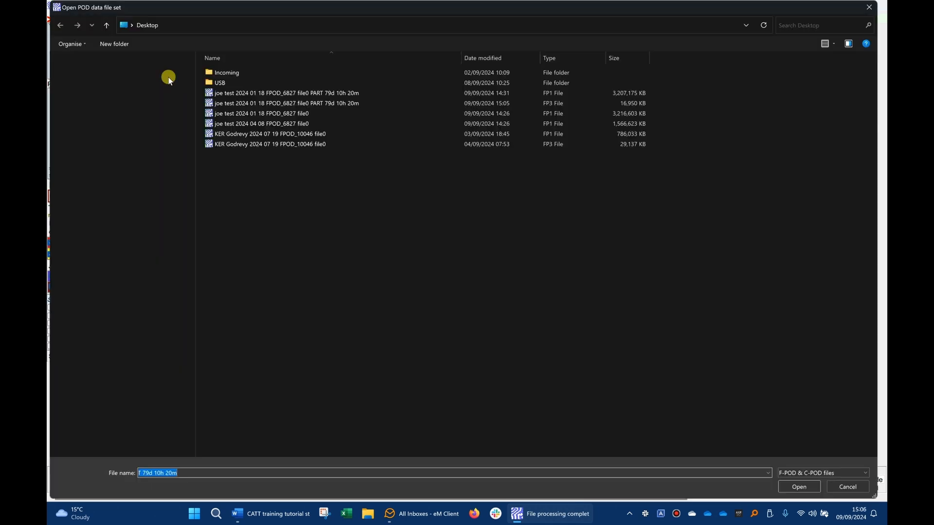
pyautogui.click(295, 102)
pyautogui.click(320, 93)
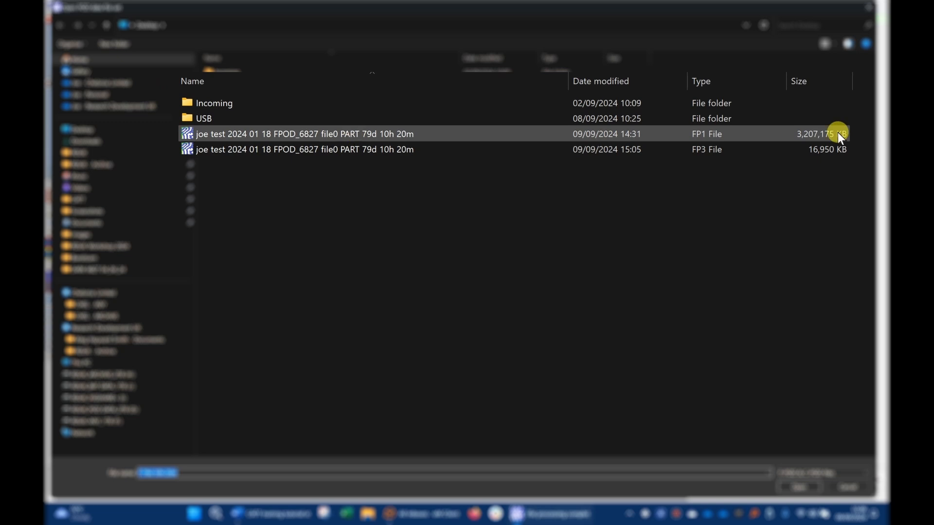
pyautogui.click(833, 145)
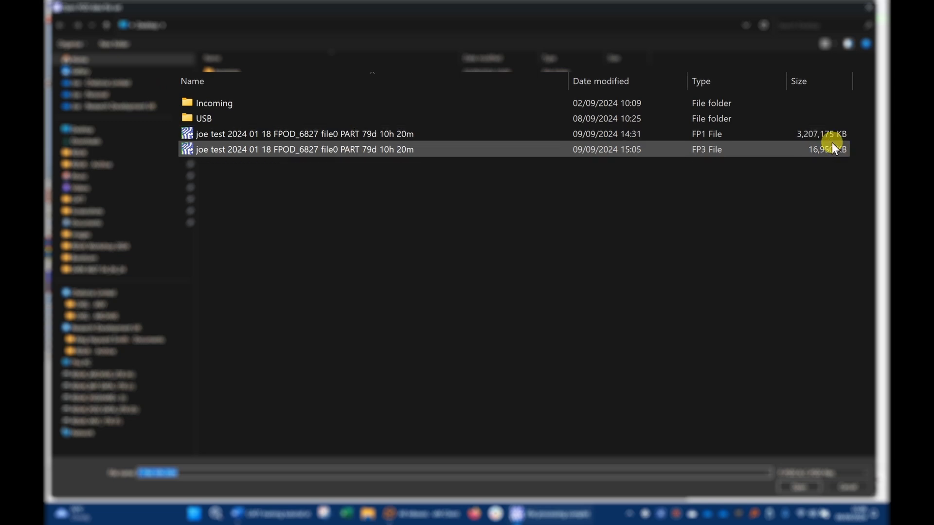
pyautogui.click(769, 147)
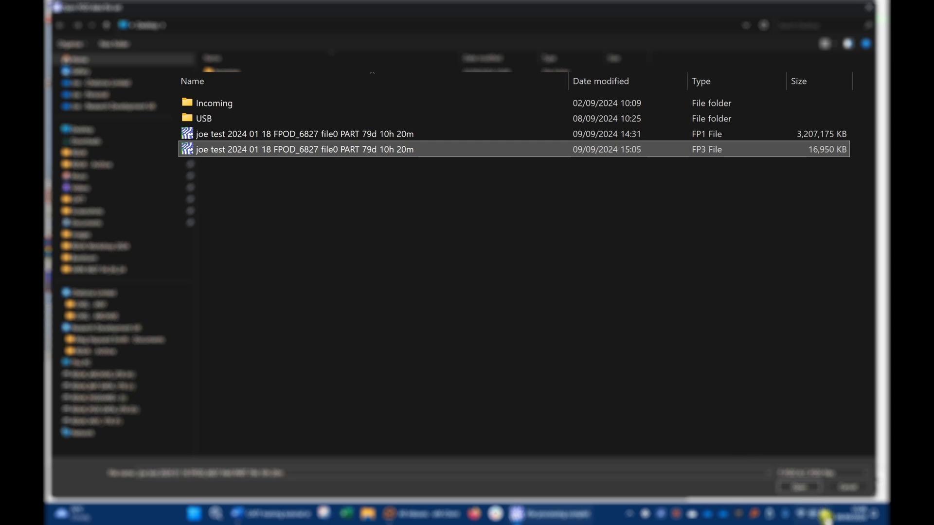
pyautogui.click(796, 488)
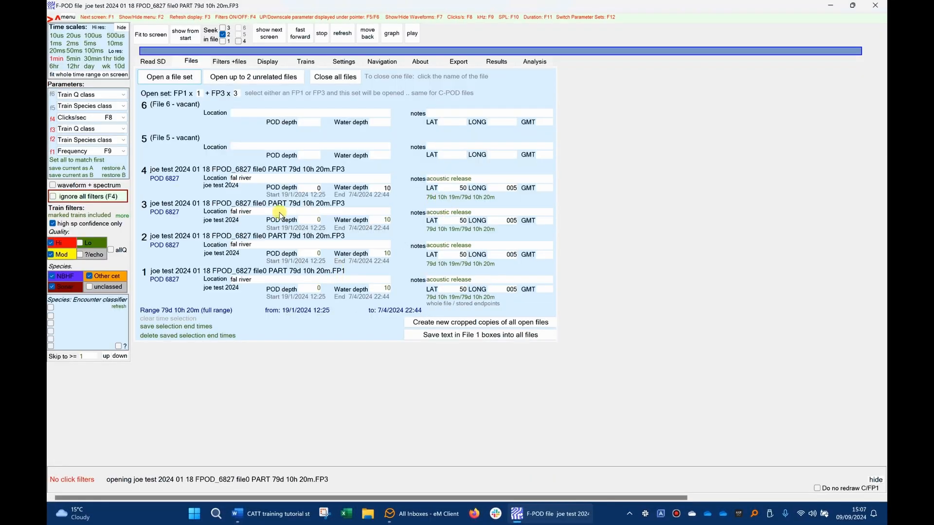
# - Include Lo quality trains in the filter and redraw the data from the start
pyautogui.click(96, 241)
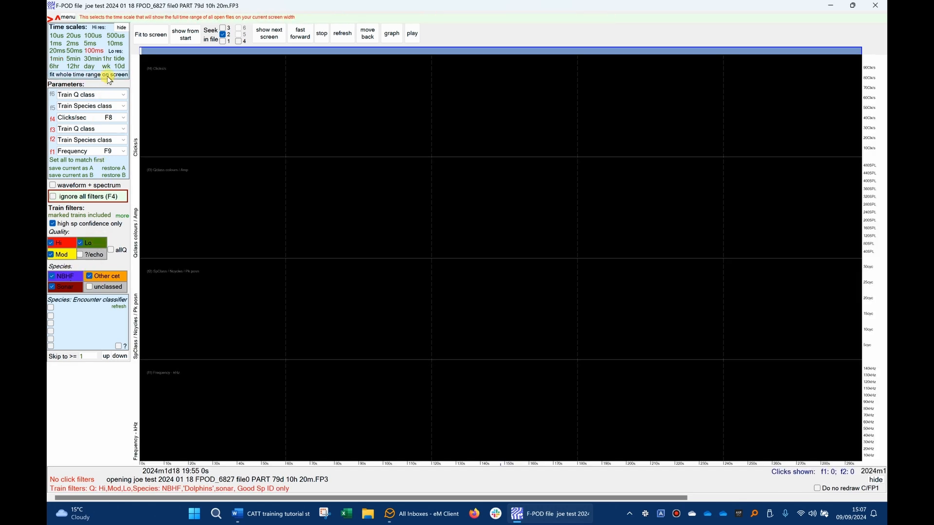
pyautogui.click(195, 31)
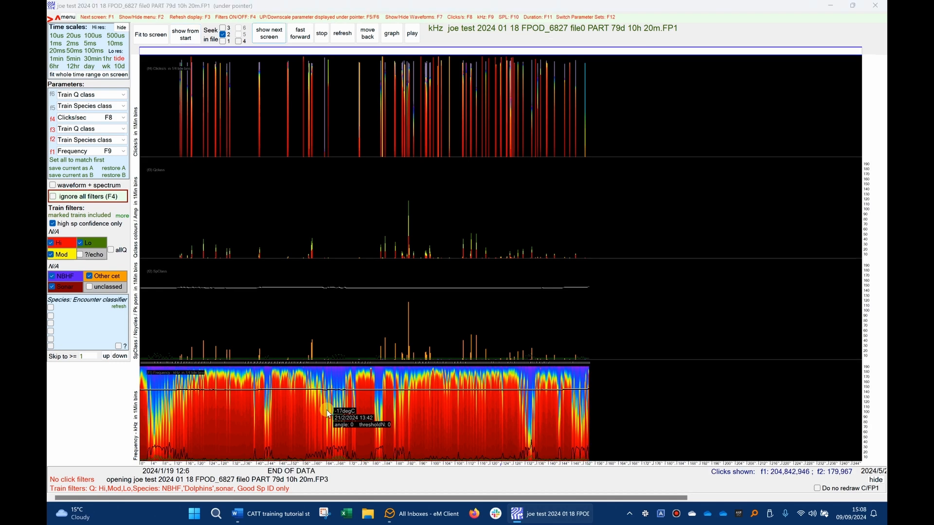
# - Display the summary graphs of diel pattern, click rates and click frequencies
pyautogui.click(392, 34)
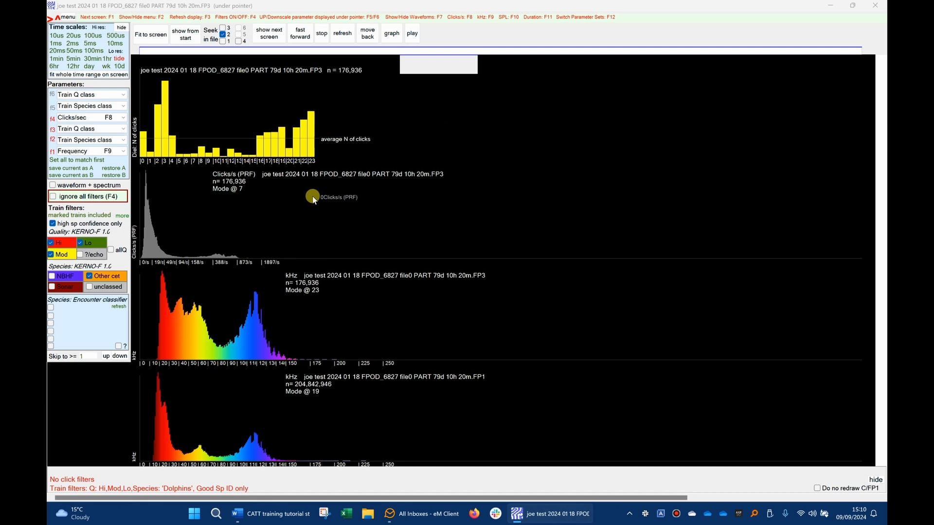
pyautogui.click(394, 34)
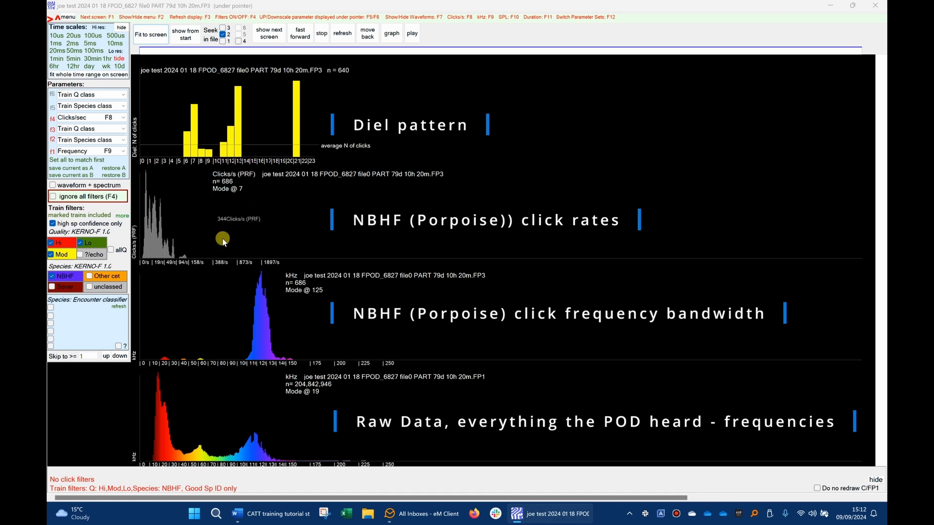
# - Switch the species filter to dolphins and run the analysis on file 2
pyautogui.click(95, 276)
pyautogui.click(77, 281)
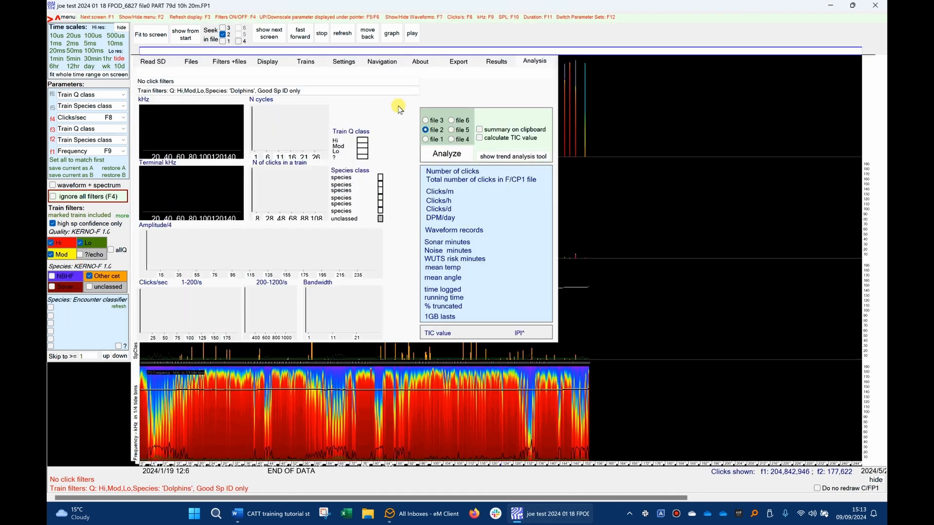
pyautogui.click(447, 153)
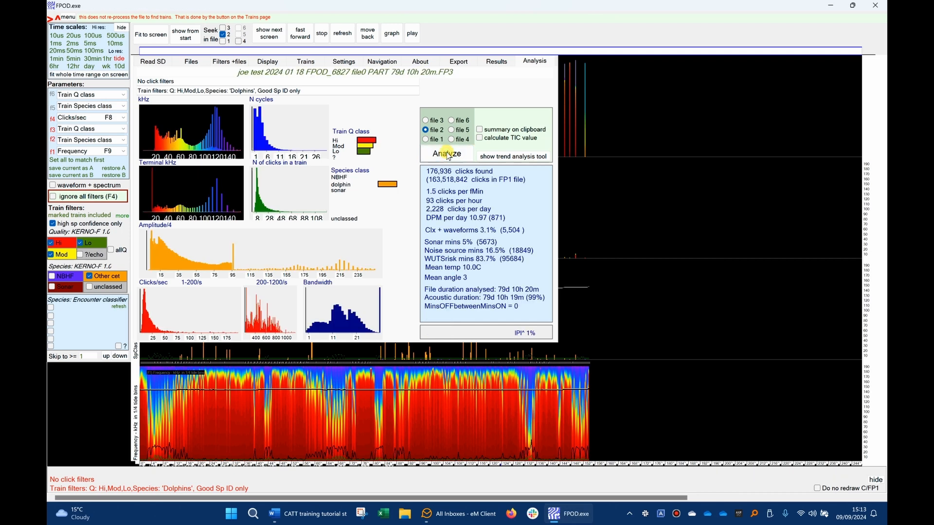